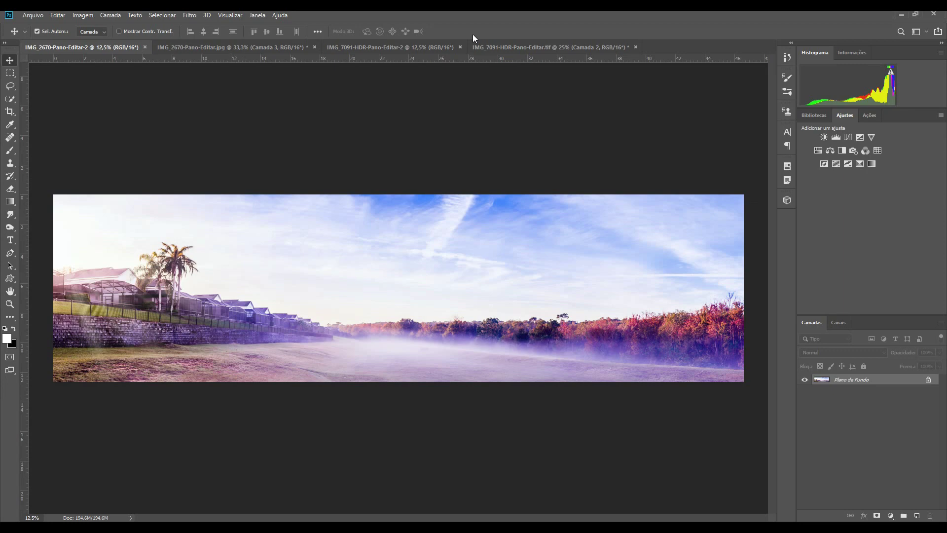
# Cycle through the open panoramas to show the finished IMG_7091-HDR-Pano-Editar.tif little planet
pyautogui.hotkey('ctrl', 'Tab')
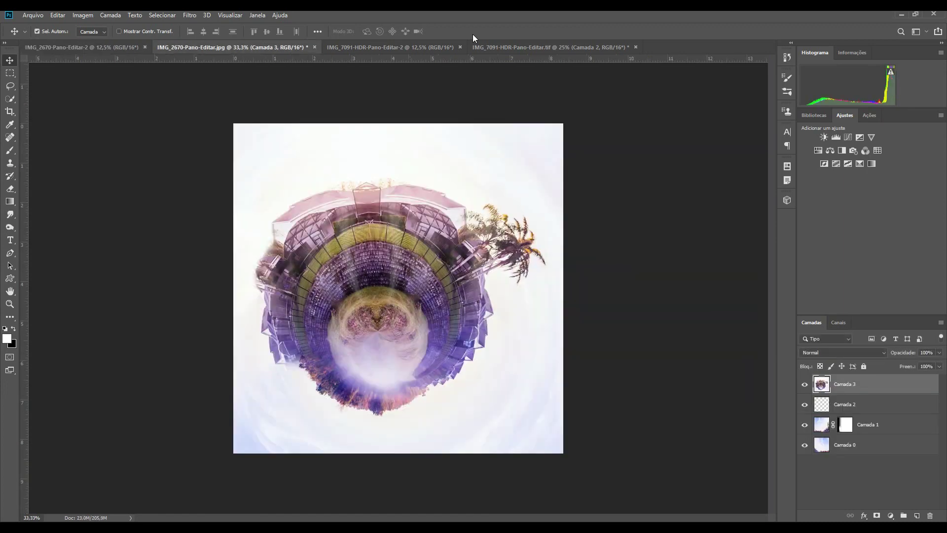
pyautogui.click(398, 51)
pyautogui.click(523, 47)
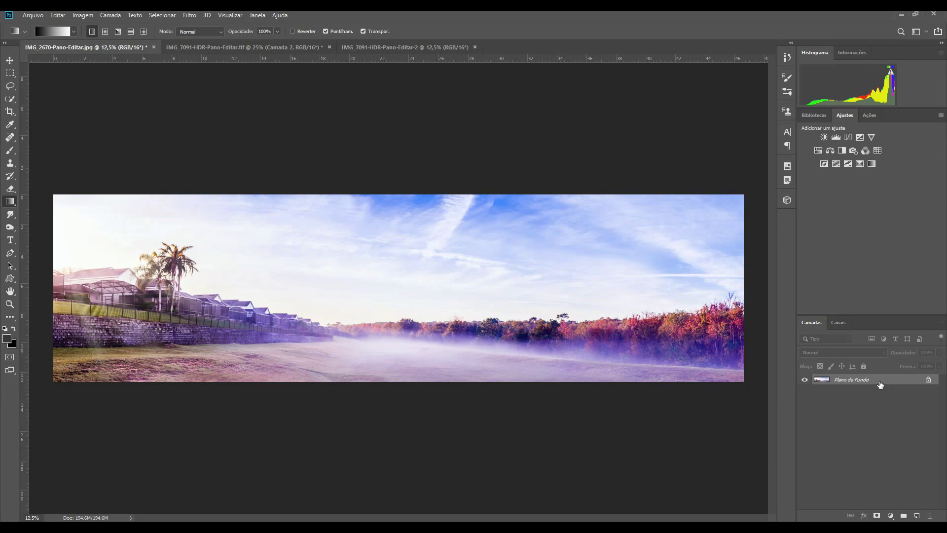
# Duplicate the panorama layer with Ctrl+J and flip the copy horizontally
pyautogui.hotkey('ctrl', 'j')
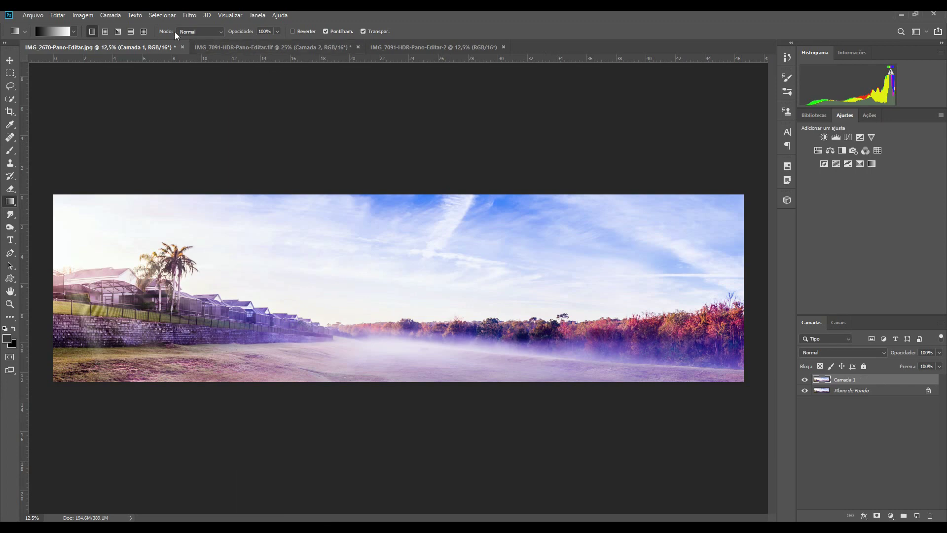
pyautogui.click(58, 15)
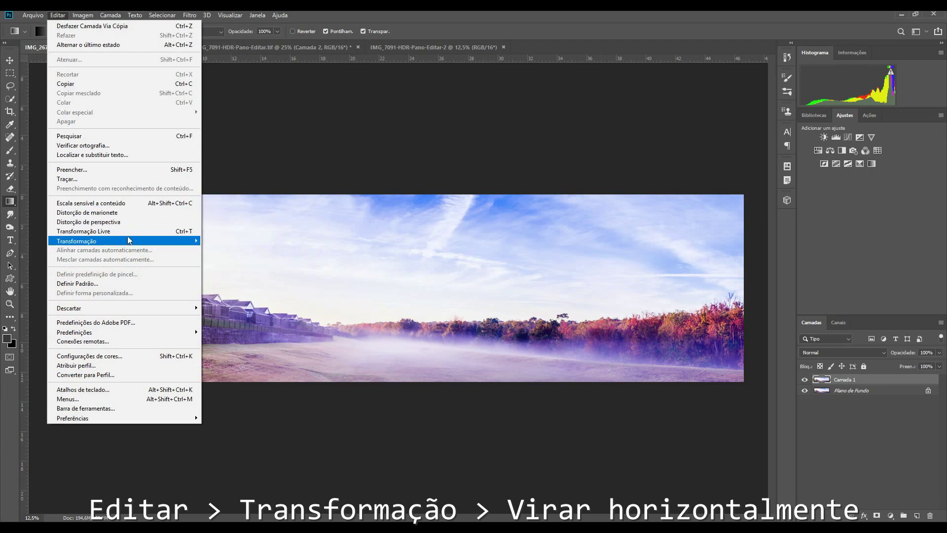
pyautogui.moveTo(123, 241)
pyautogui.click(237, 349)
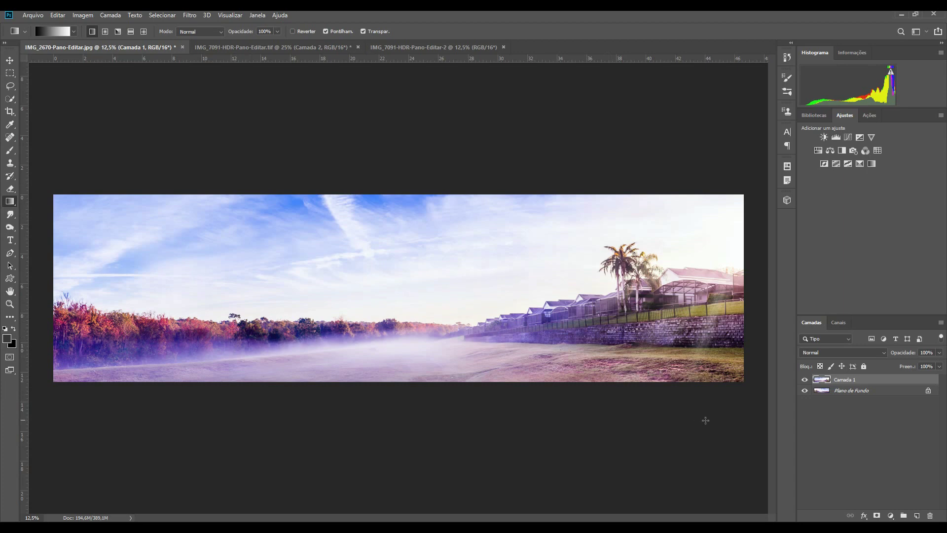
# Add a white layer mask to Camada 1, toggle its visibility to compare, and zoom out
pyautogui.click(876, 515)
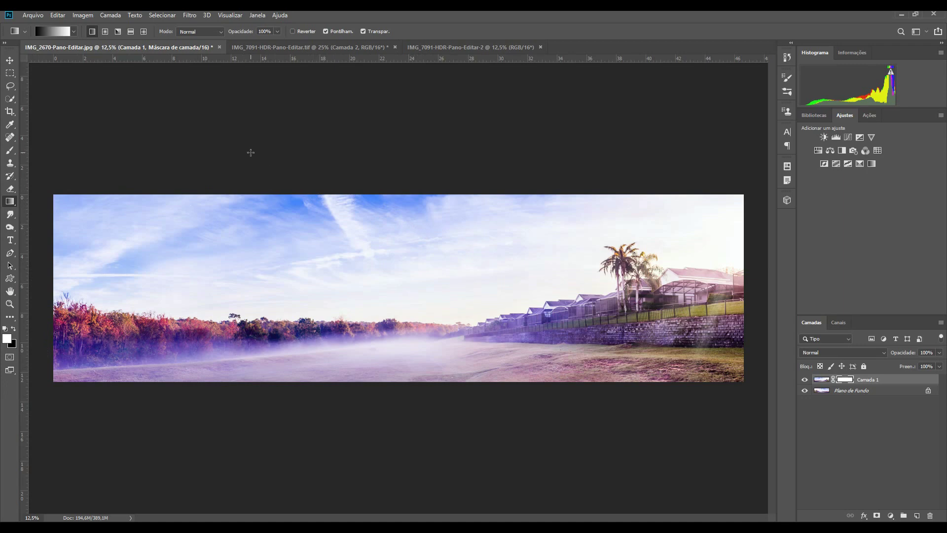
pyautogui.click(804, 380)
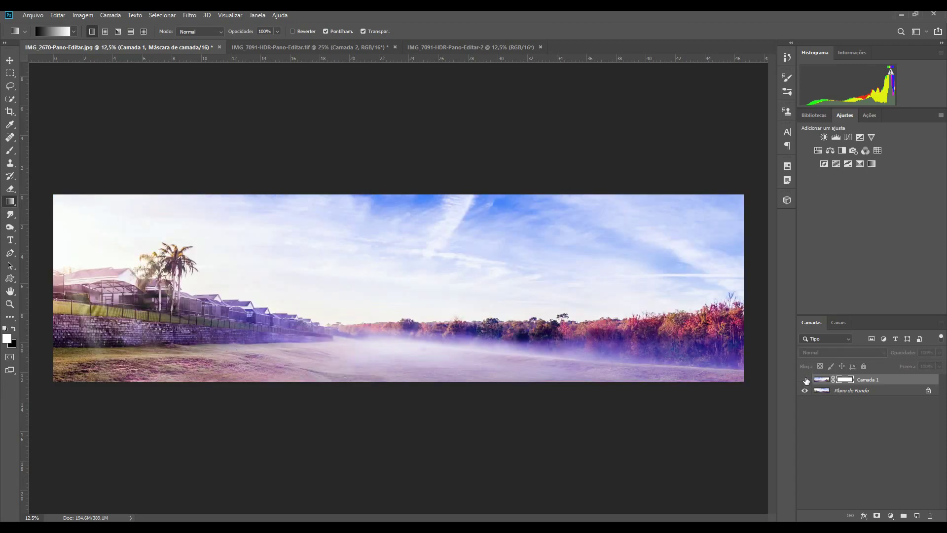
pyautogui.click(805, 380)
pyautogui.hotkey('ctrl', '-')
# Draw a black-to-white gradient on Camada 1's mask from the left palms toward the centre
pyautogui.press('b')
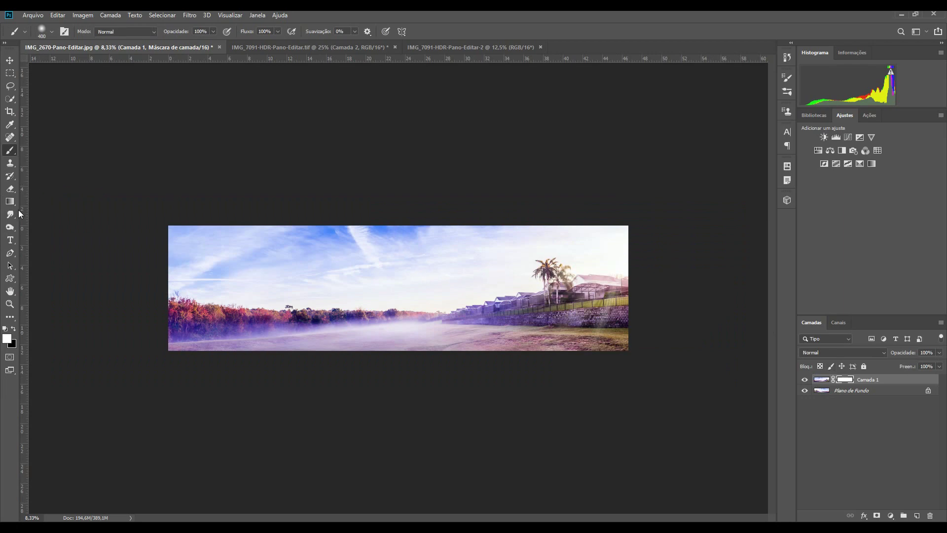
pyautogui.click(10, 201)
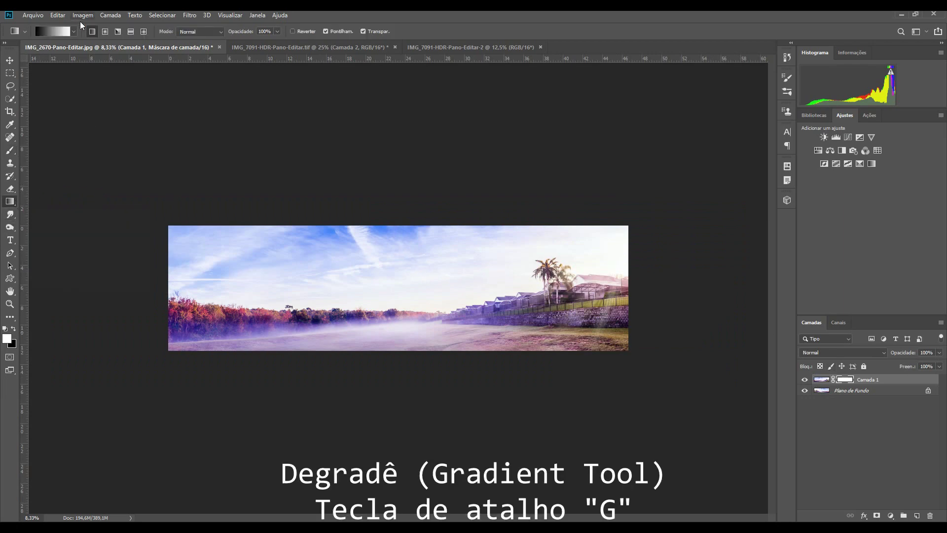
pyautogui.click(73, 32)
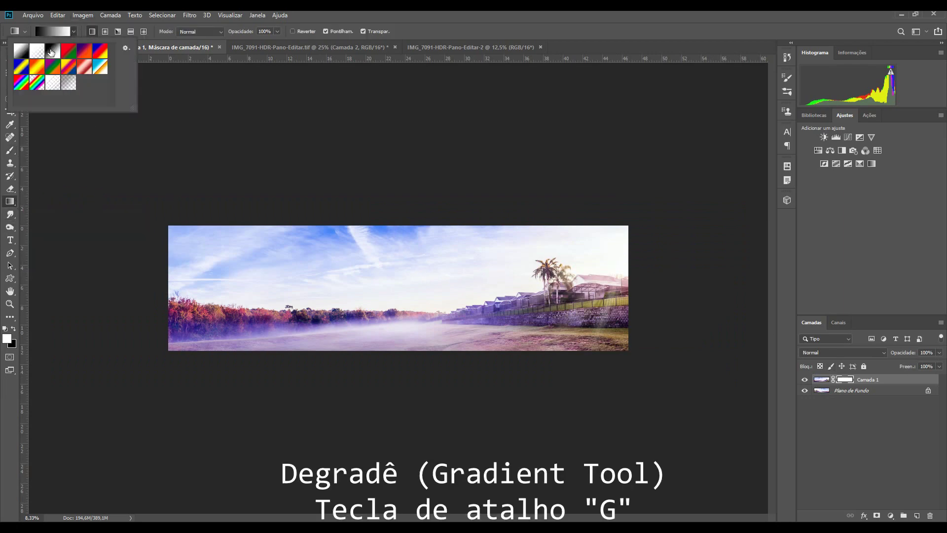
pyautogui.click(292, 190)
pyautogui.moveTo(149, 288)
pyautogui.mouseDown()
pyautogui.moveTo(373, 289)
pyautogui.moveTo(362, 288)
pyautogui.mouseUp()
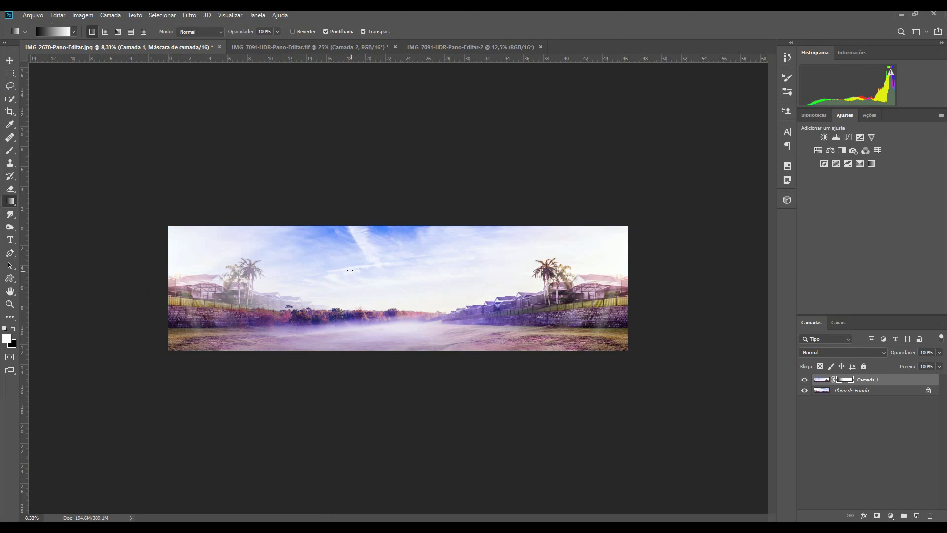
pyautogui.moveTo(254, 291); pyautogui.dragTo(348, 288)
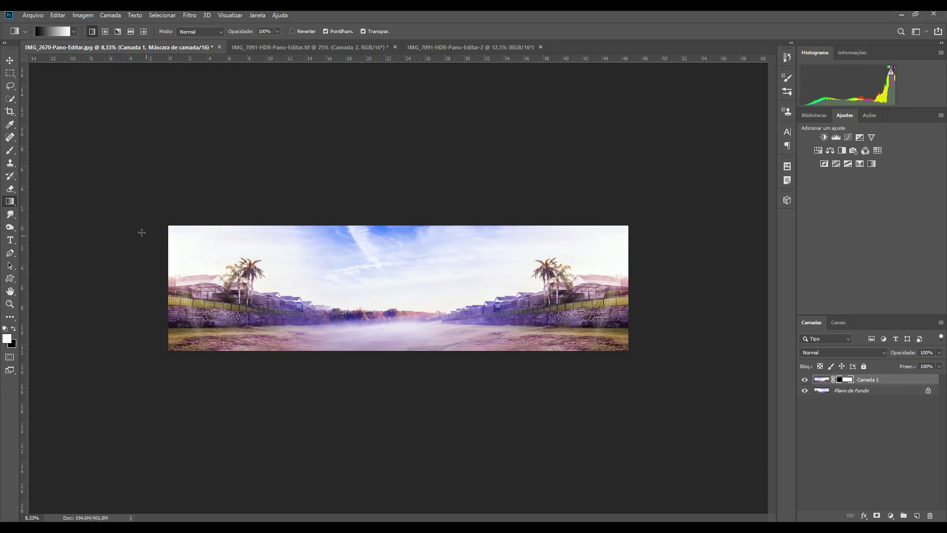
# Soften the left houses' seam with a 600 px, 20% flow brush on the mask, then add Camada 2
pyautogui.press('b')
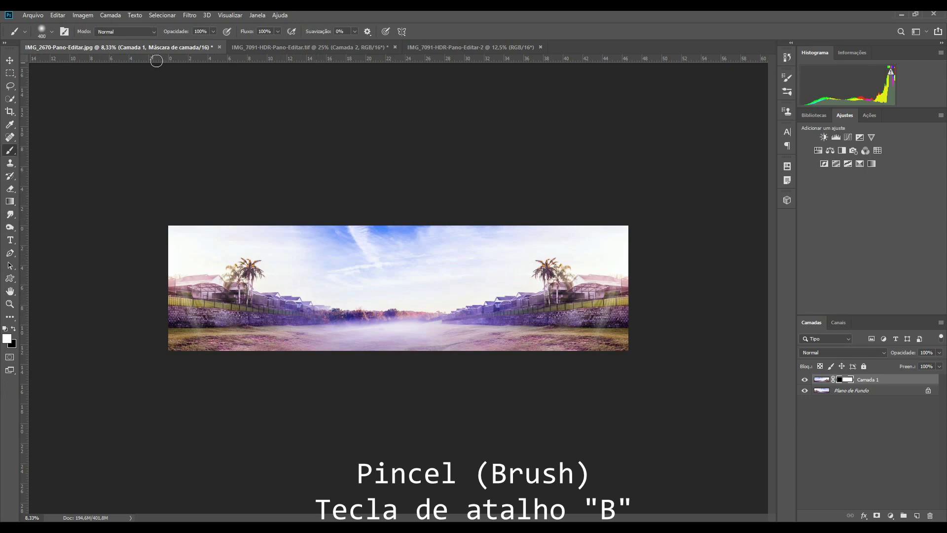
pyautogui.doubleClick(264, 31)
pyautogui.write('20')
pyautogui.press('Return')
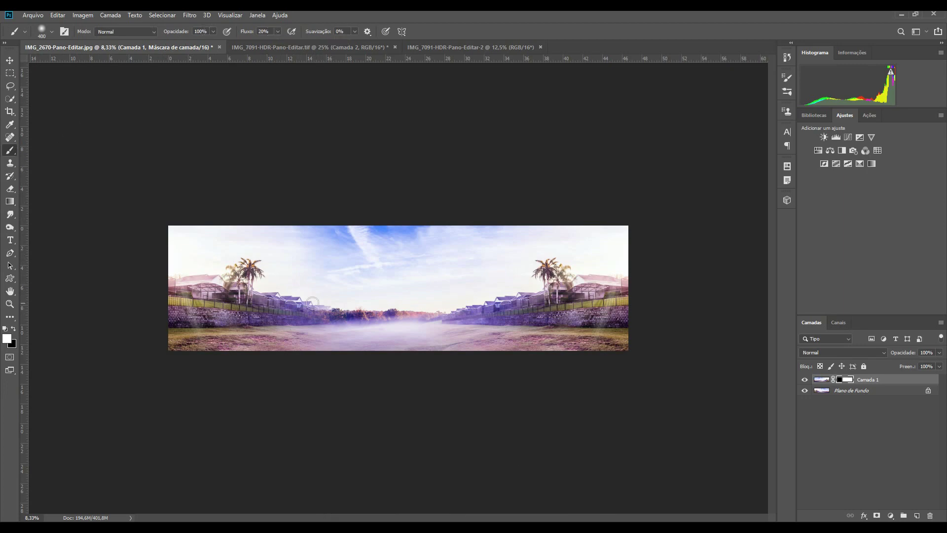
pyautogui.press(']')
pyautogui.press(']')
pyautogui.press(']')
pyautogui.press(']')
pyautogui.press(']')
pyautogui.moveTo(309, 317); pyautogui.dragTo(301, 316)
pyautogui.click(917, 516)
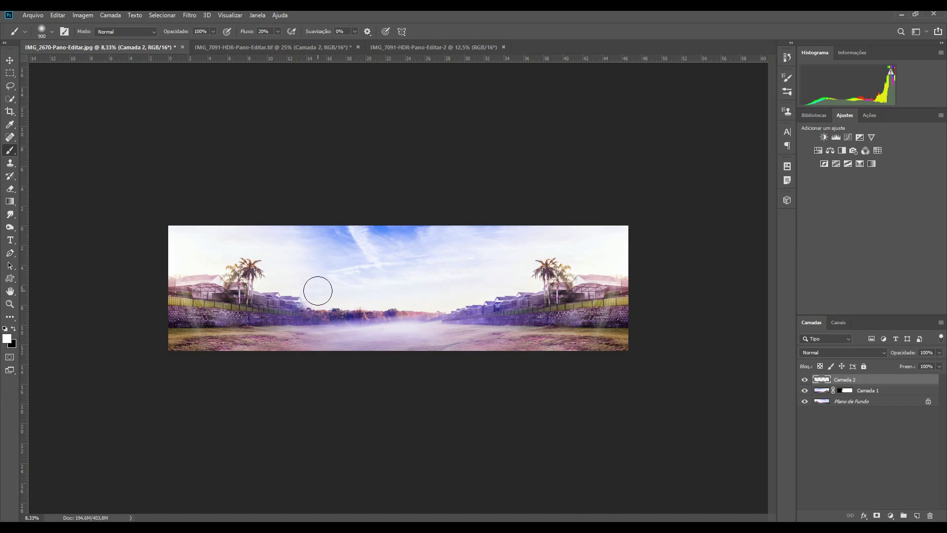
# Clone sky over the left palm trees on Camada 2 with a 600 px Clone Stamp brush
pyautogui.press('s')
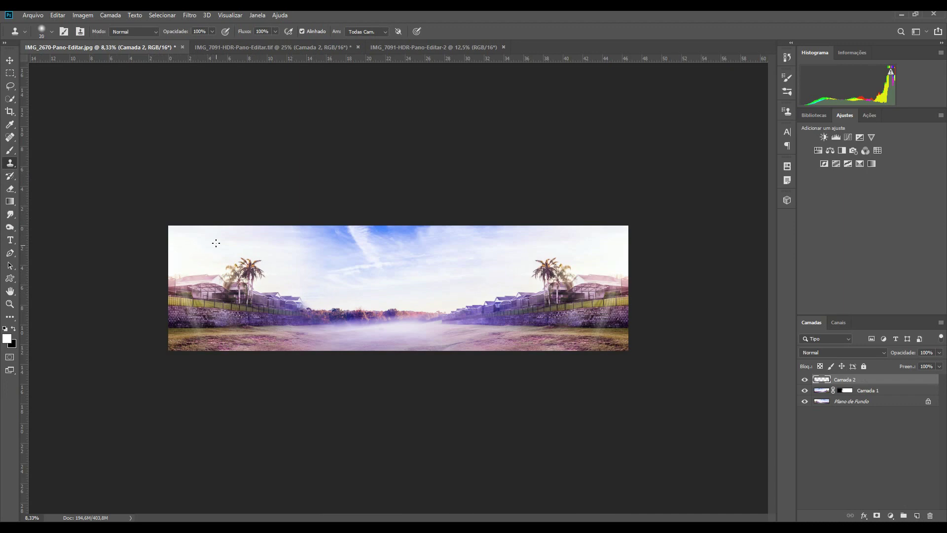
pyautogui.press(']')
pyautogui.press(']')
pyautogui.moveTo(222, 252); pyautogui.dragTo(257, 275)
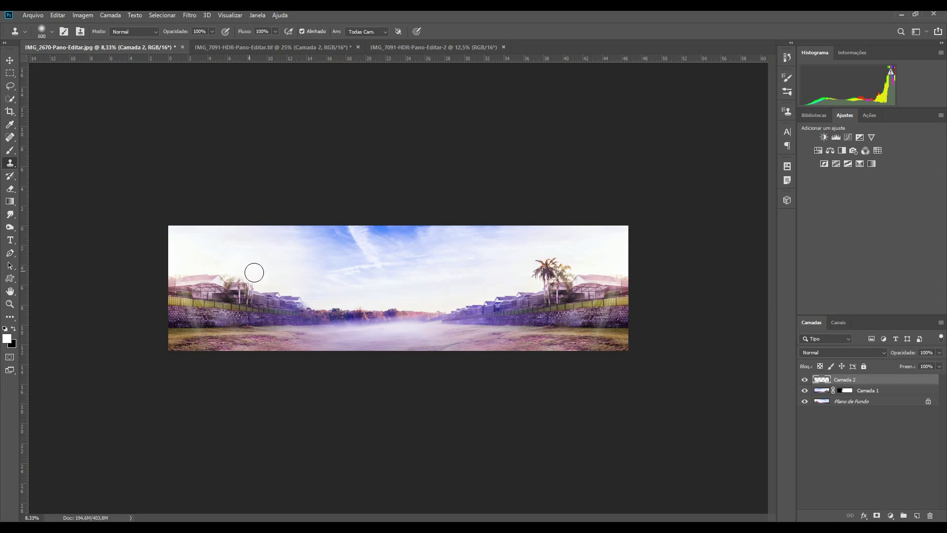
pyautogui.press('[')
pyautogui.press('[')
pyautogui.press('[')
pyautogui.press('[')
# Spot-heal the dark tree and fence patch on the left, then stamp visible layers into Camada 3
pyautogui.click(10, 139)
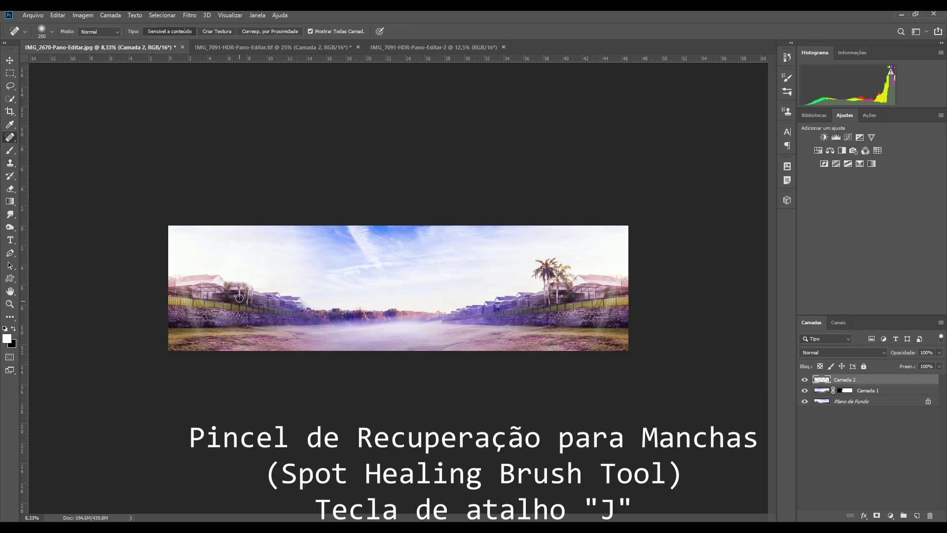
pyautogui.moveTo(240, 298)
pyautogui.mouseDown()
pyautogui.moveTo(241, 310)
pyautogui.moveTo(251, 296)
pyautogui.mouseUp()
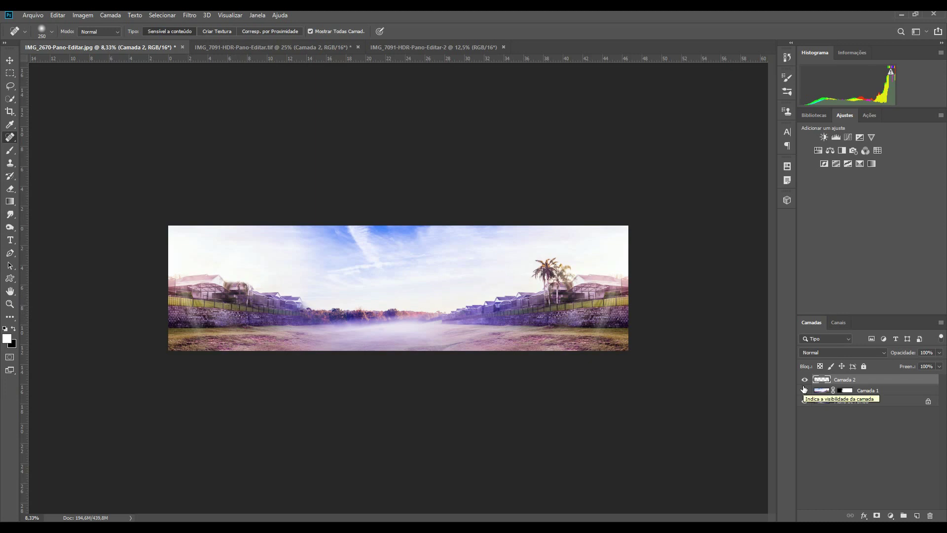
pyautogui.hotkey('ctrl', 'shift', 'alt', 'e')
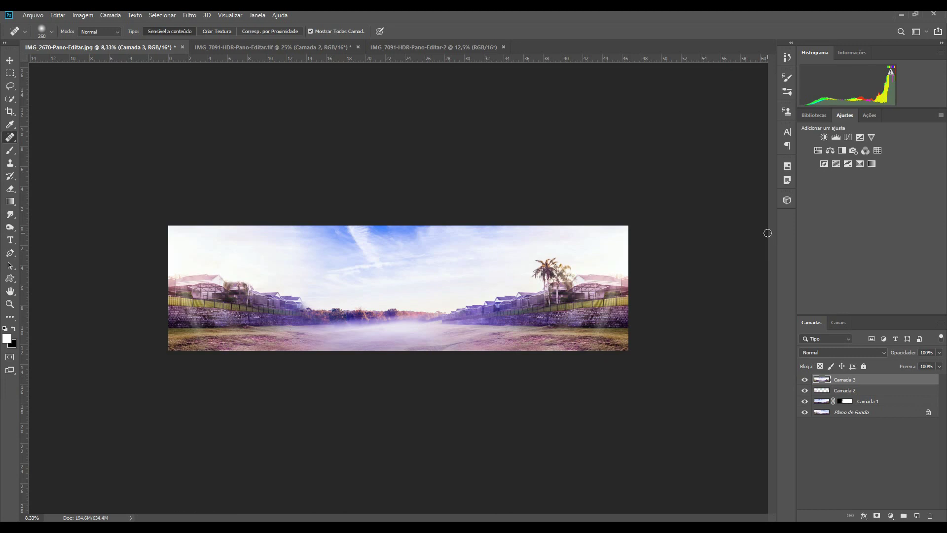
# Resize the image with proportions unlinked so its width matches the 3038 px height
pyautogui.click(79, 15)
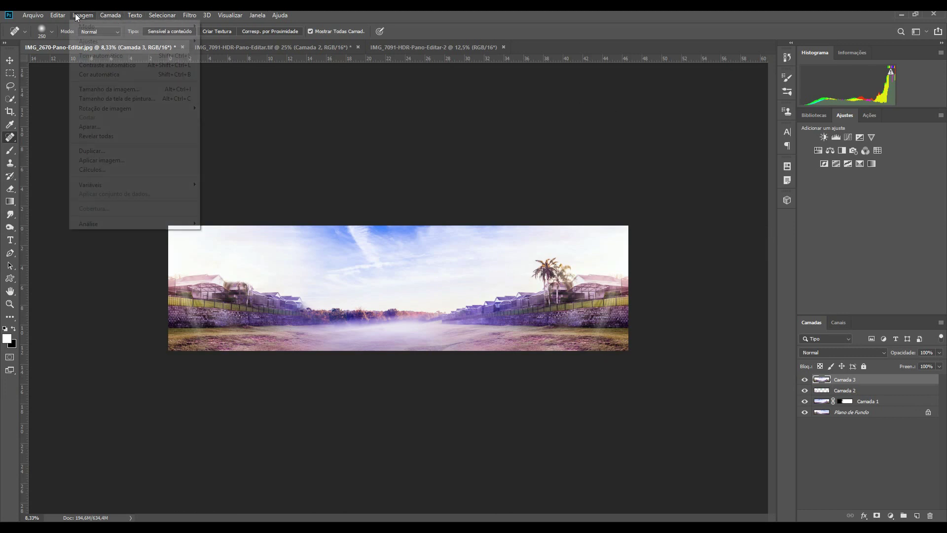
pyautogui.click(99, 89)
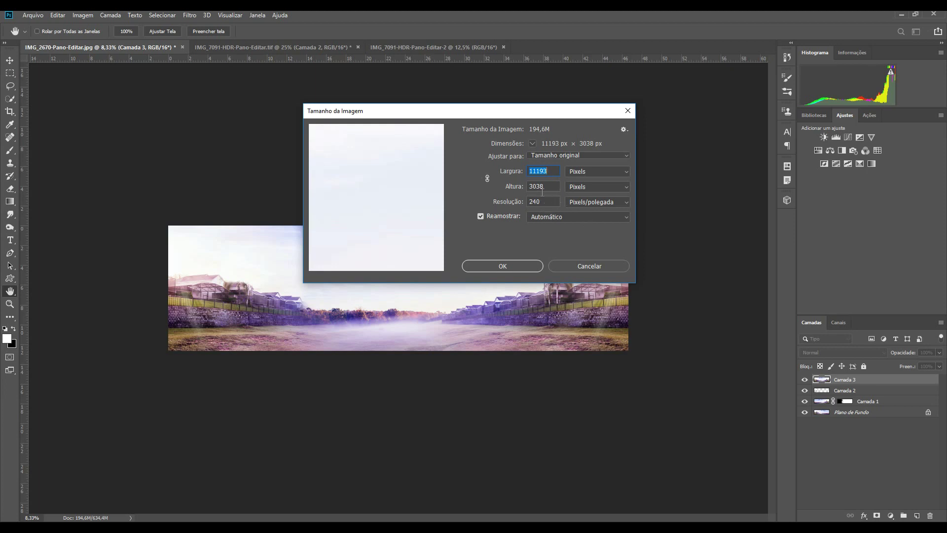
pyautogui.click(551, 172)
pyautogui.doubleClick(551, 171)
pyautogui.press('Escape')
pyautogui.press('j')
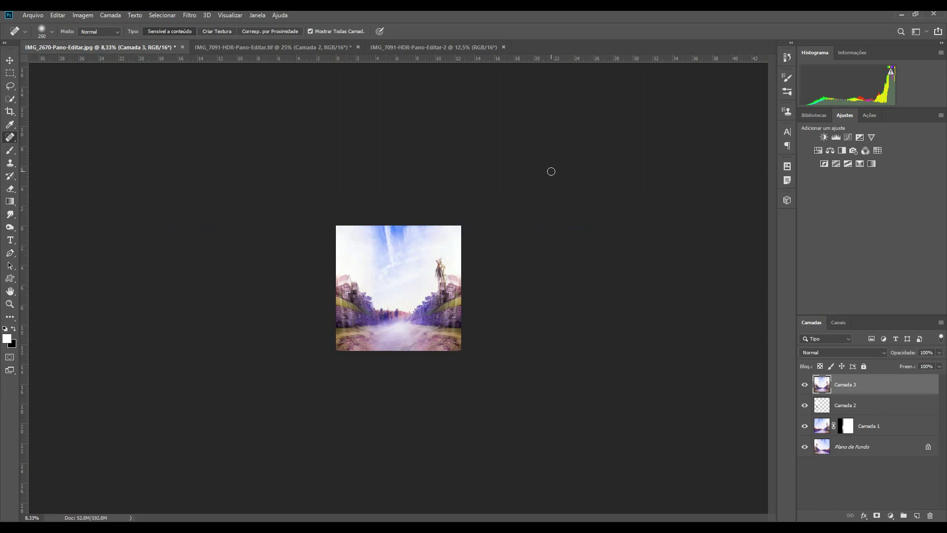
# Flip the square image vertically so the sky sits at the bottom
pyautogui.click(59, 16)
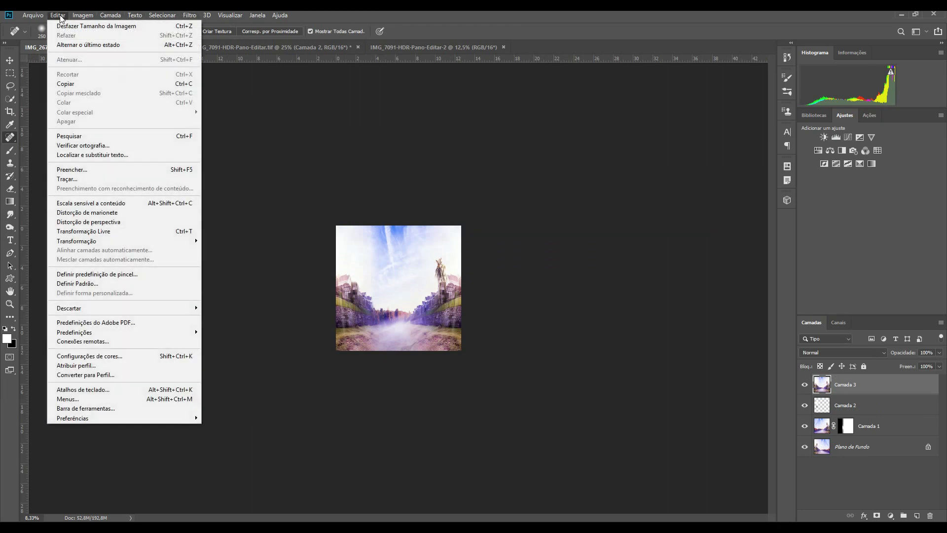
pyautogui.moveTo(77, 241)
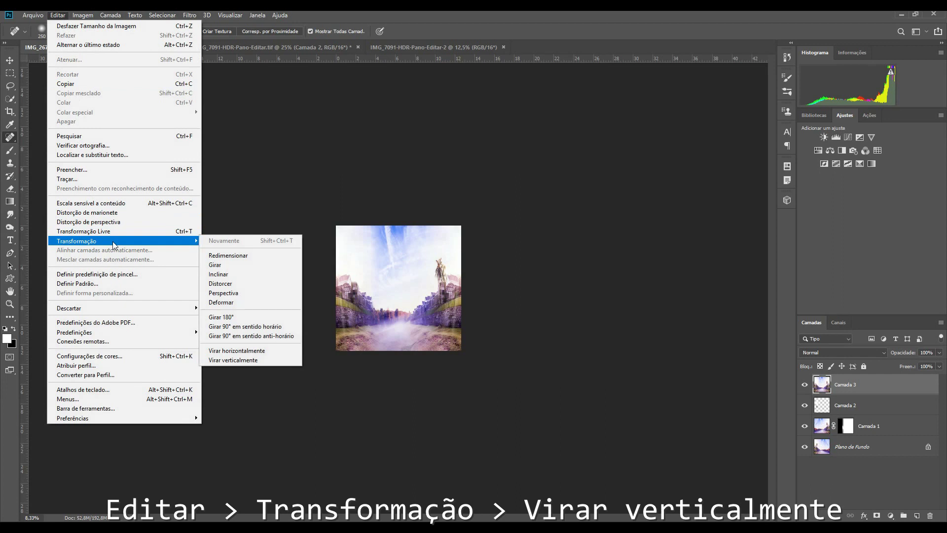
pyautogui.click(249, 360)
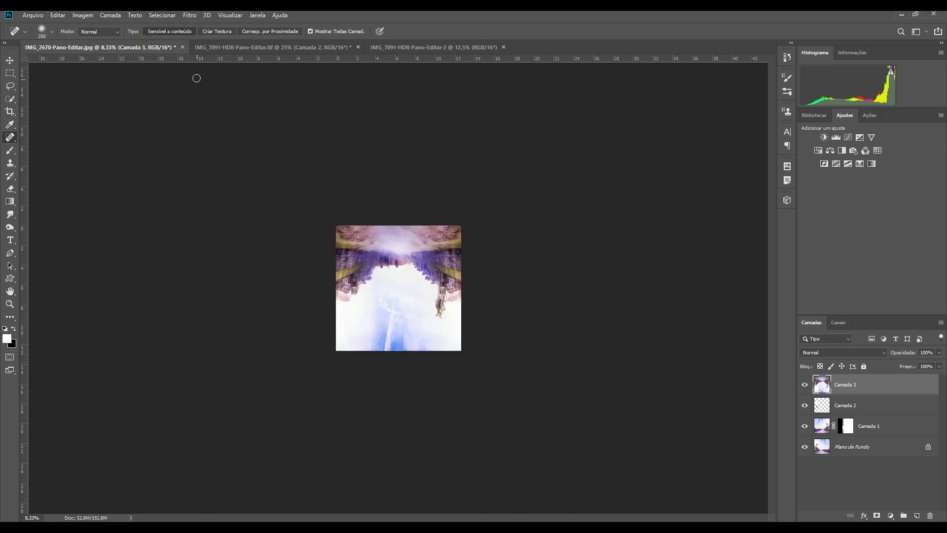
pyautogui.click(190, 16)
pyautogui.moveTo(222, 136)
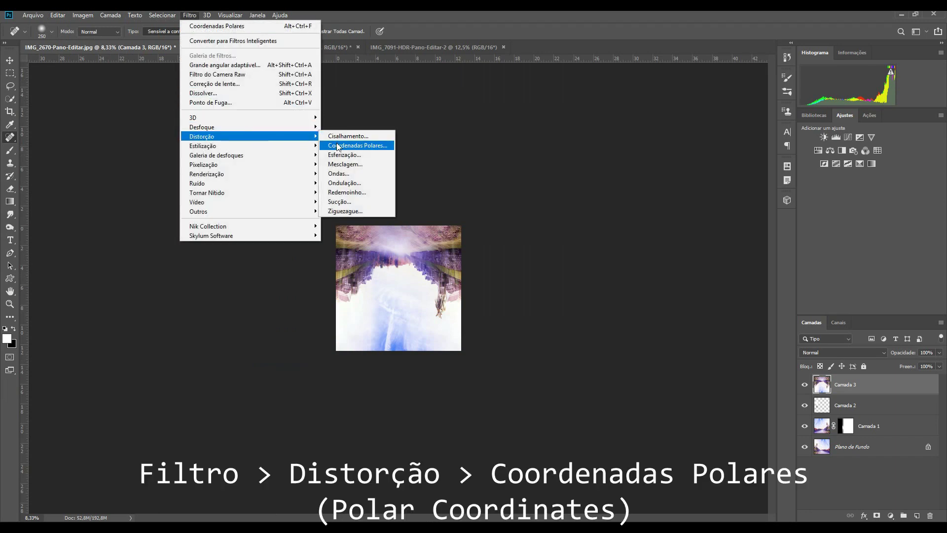
# Apply Polar Coordinates with Rectangular to Polar, then zoom in on the little planet
pyautogui.click(338, 146)
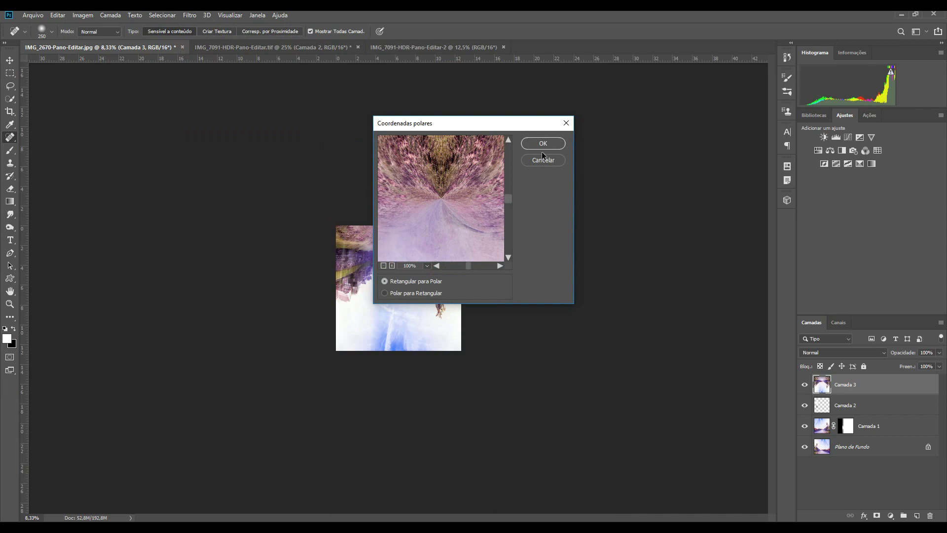
pyautogui.click(543, 138)
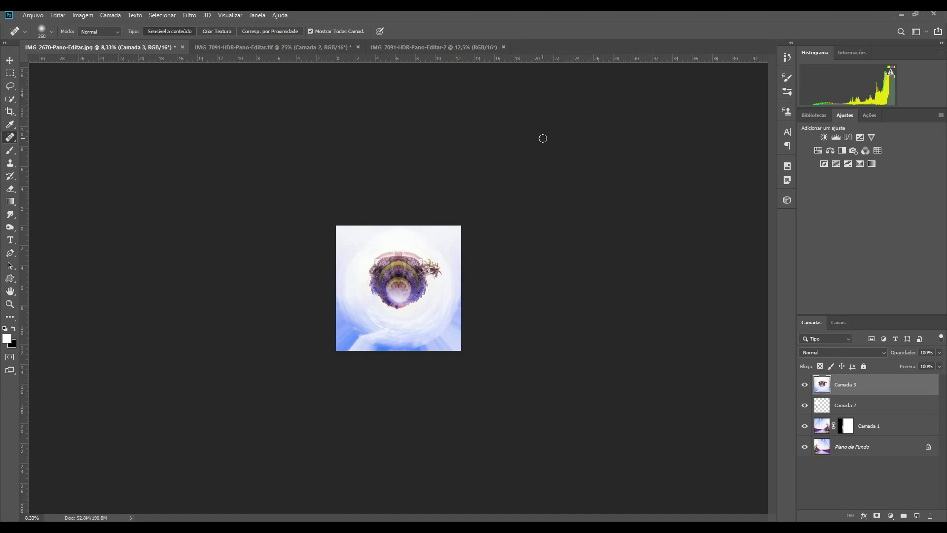
pyautogui.hotkey('ctrl', '+')
pyautogui.hotkey('ctrl', '+')
pyautogui.hotkey('ctrl', '+')
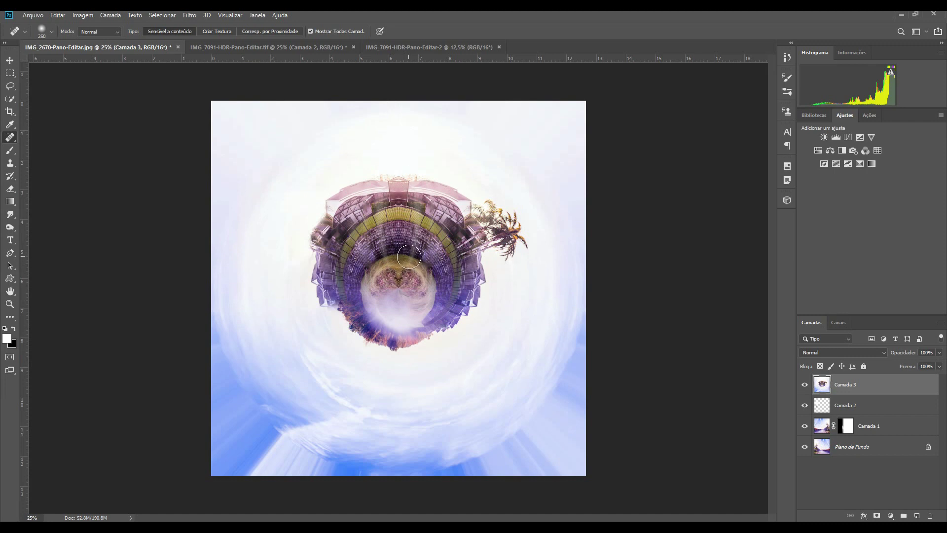
# Heal the seam down the image centre with a 125-size Spot Healing Brush
pyautogui.rightClick(9, 138)
pyautogui.click(34, 138)
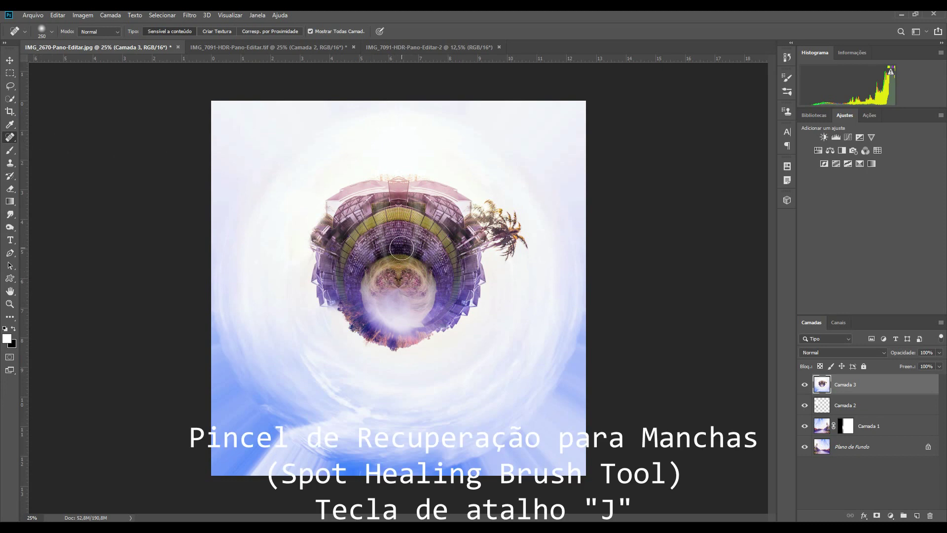
pyautogui.press('[')
pyautogui.press('[')
pyautogui.press('[')
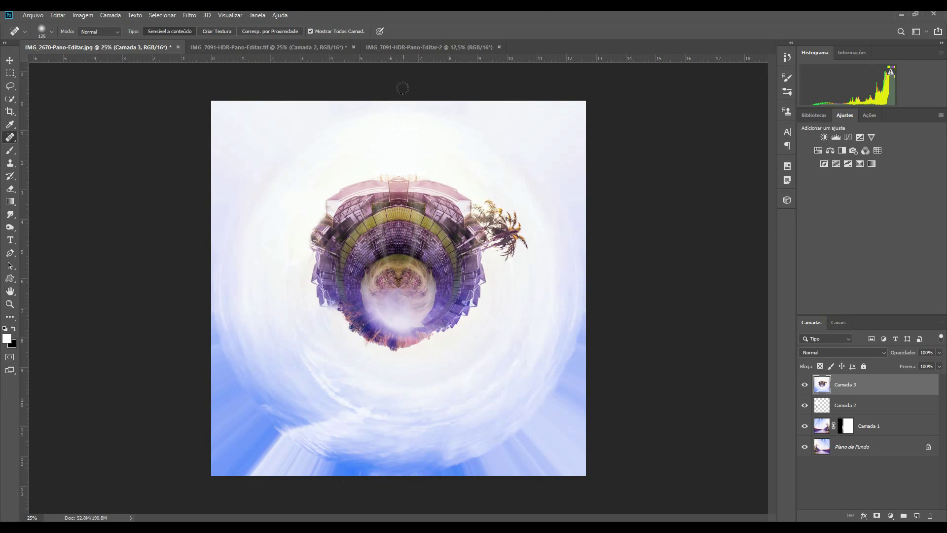
pyautogui.keyDown('shift'); pyautogui.click(400, 89); pyautogui.keyUp('shift')
pyautogui.press('c')
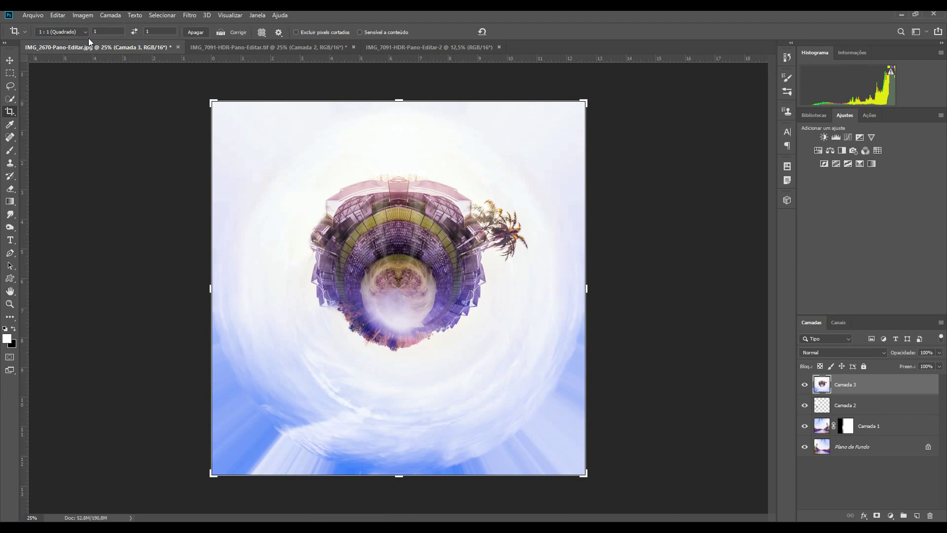
# Crop the image to a tighter 1:1 square around the planet
pyautogui.moveTo(401, 100); pyautogui.dragTo(388, 377)
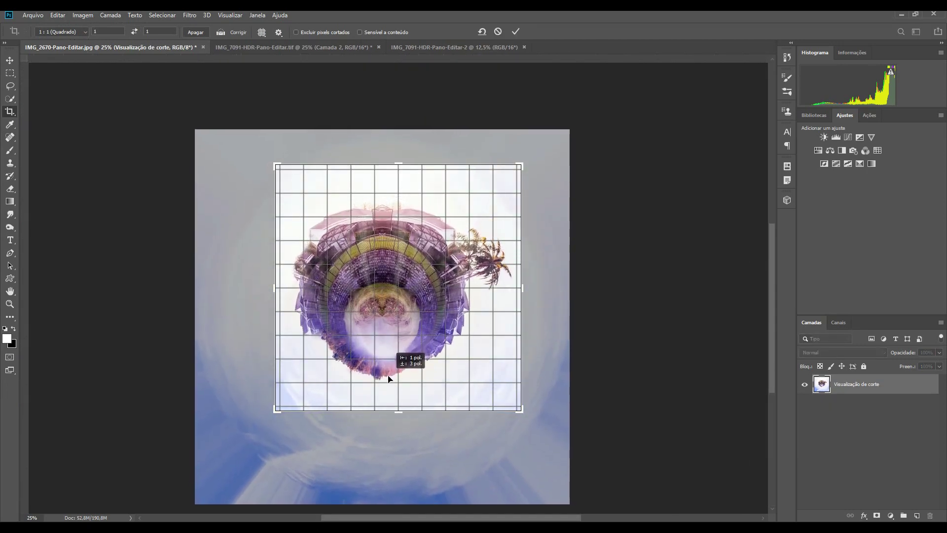
pyautogui.moveTo(388, 377); pyautogui.dragTo(390, 382)
pyautogui.press('Return')
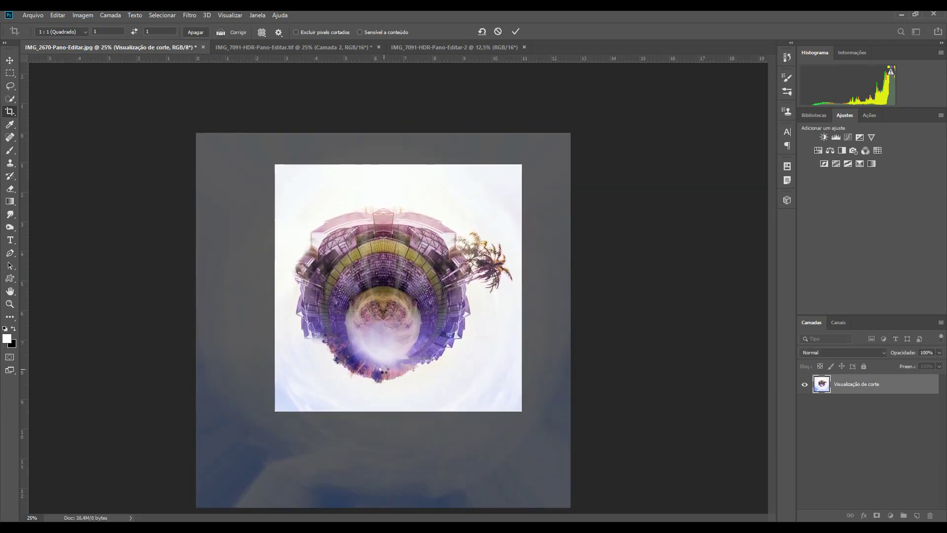
pyautogui.hotkey('ctrl', '0')
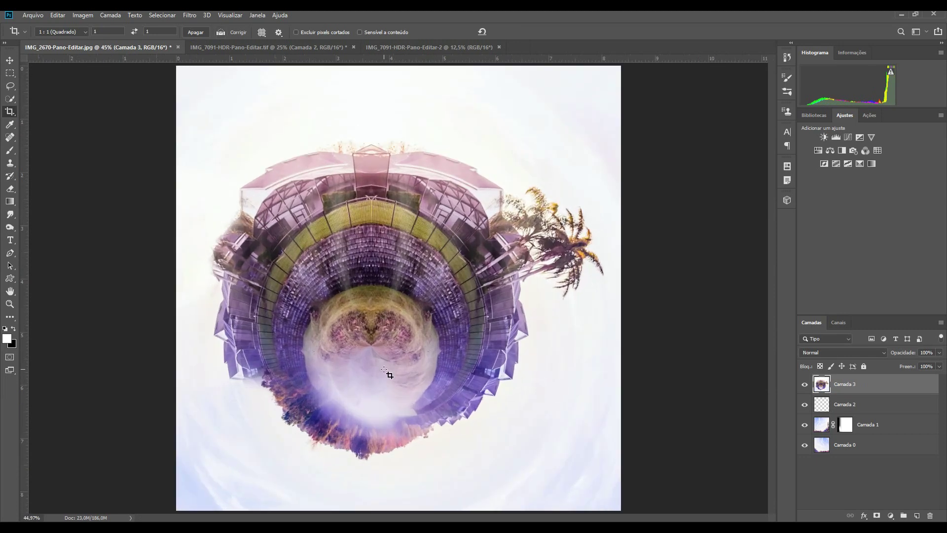
pyautogui.hotkey('ctrl', '-')
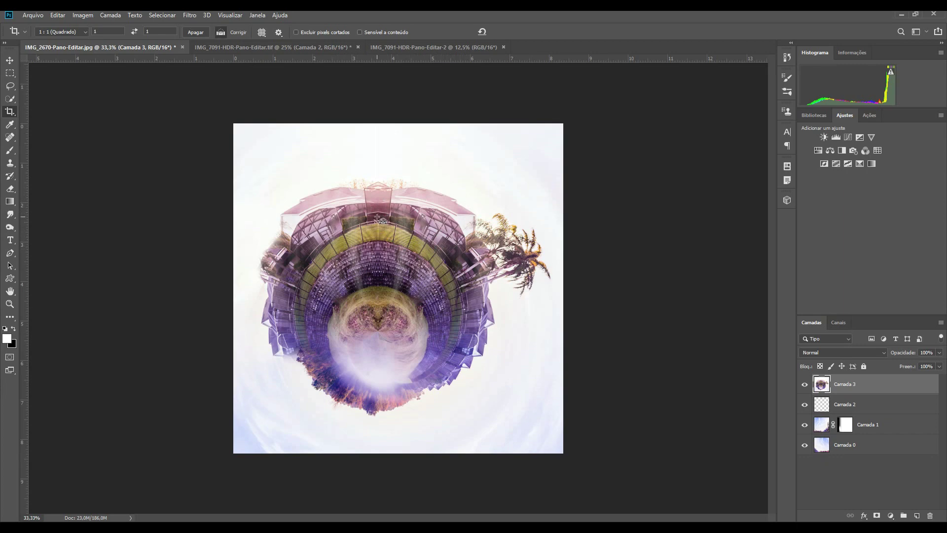
# Rotate the planet layer about 40° clockwise with Free Transform
pyautogui.hotkey('ctrl', 't')
pyautogui.moveTo(645, 75)
pyautogui.mouseDown()
pyautogui.moveTo(686, 339)
pyautogui.moveTo(294, 153)
pyautogui.moveTo(554, 114)
pyautogui.moveTo(564, 126)
pyautogui.mouseUp()
pyautogui.press('Return')
pyautogui.press('c')
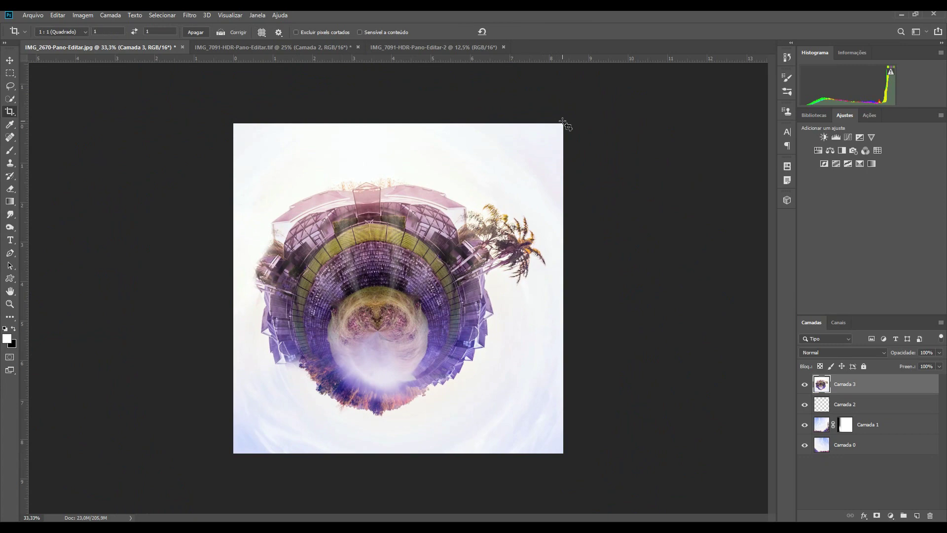
pyautogui.press('v')
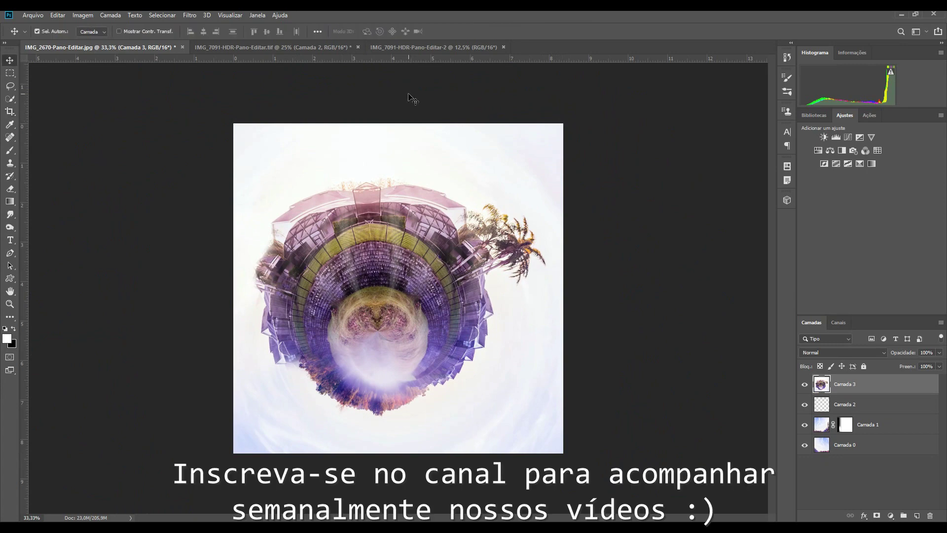